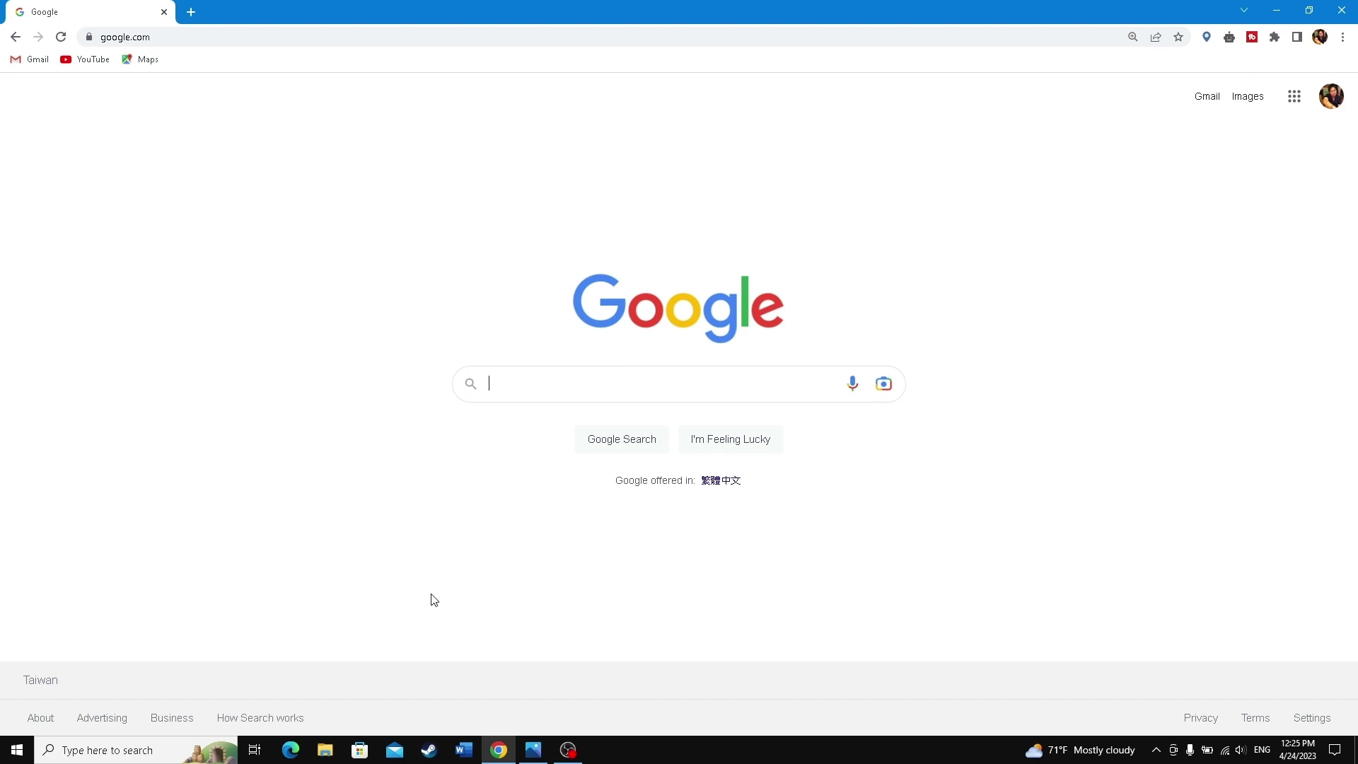
# Open the watermarked beach photo from the taskbar to view it
pyautogui.click(526, 750)
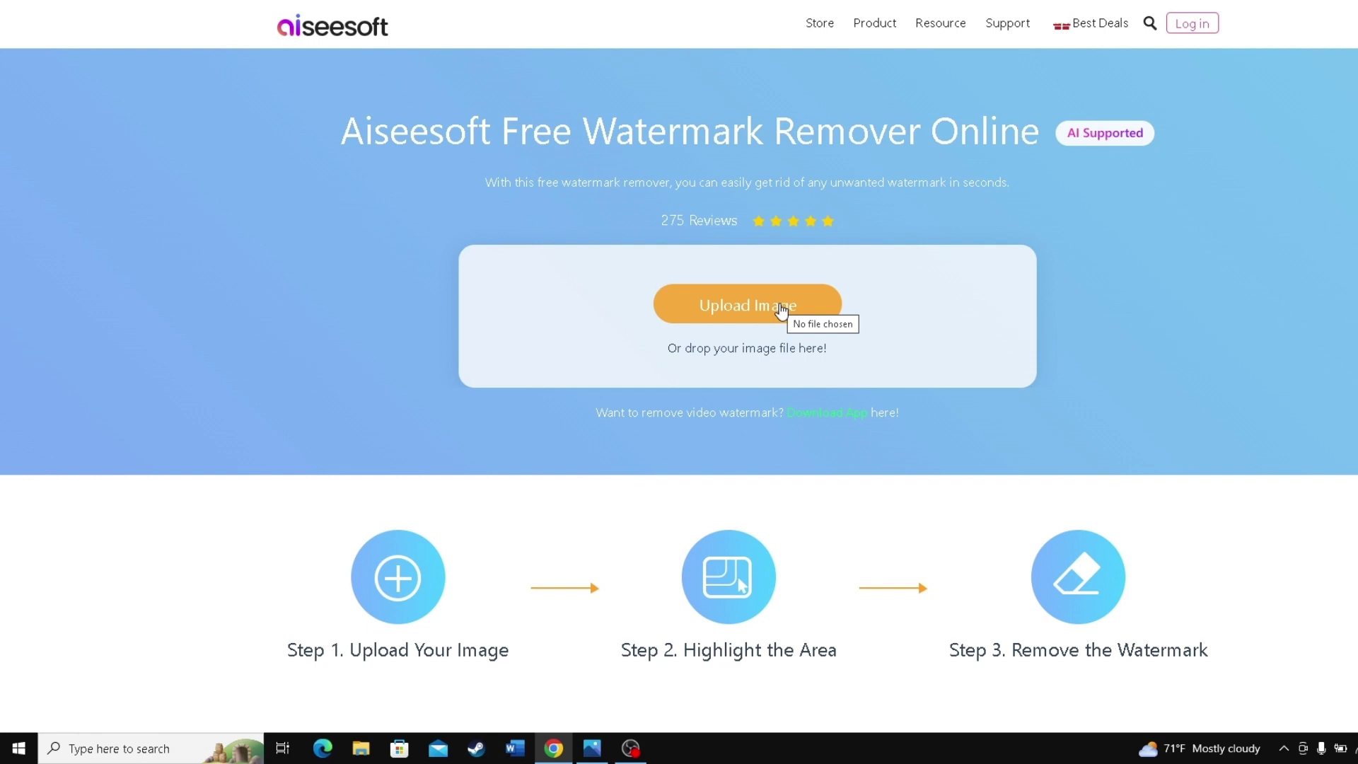
# Upload the beach photo from Downloads to the Aiseesoft editor and dismiss the guide popup
pyautogui.click(781, 308)
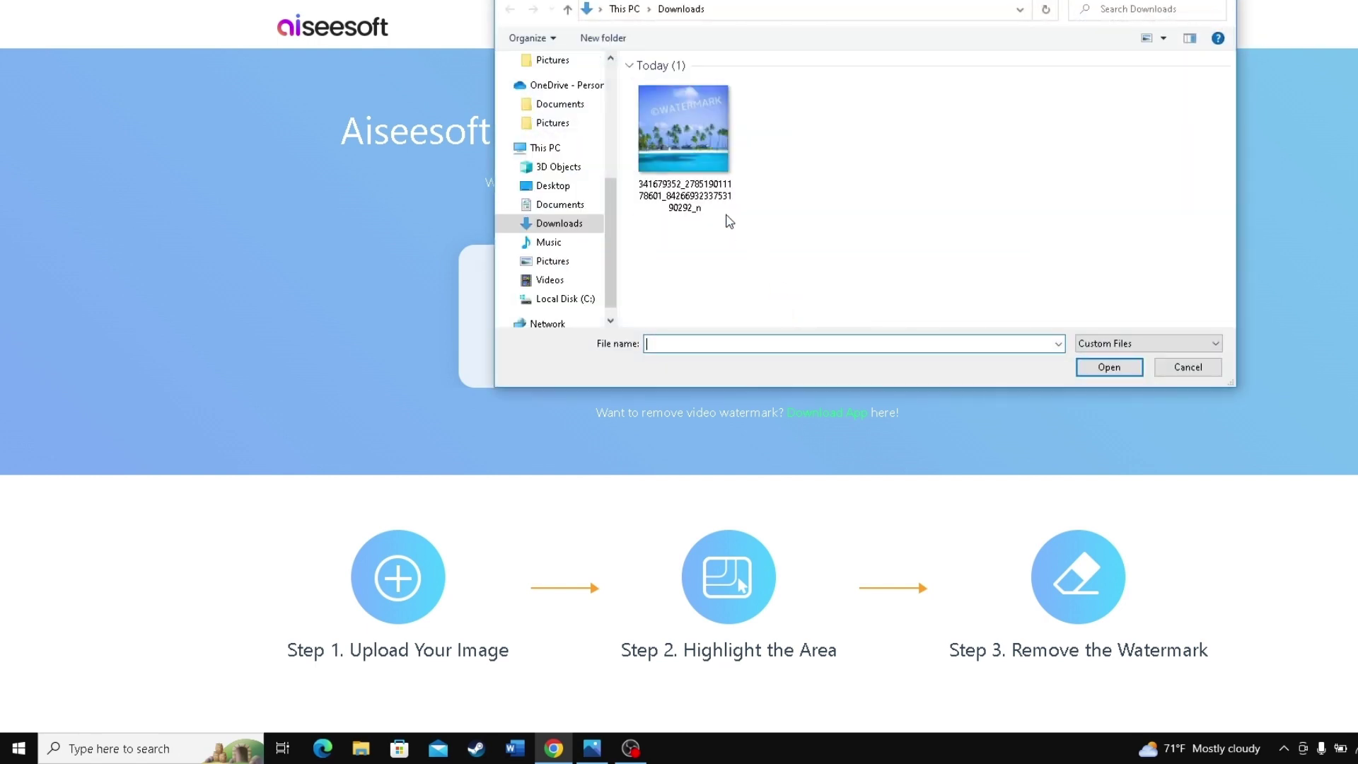
pyautogui.click(701, 163)
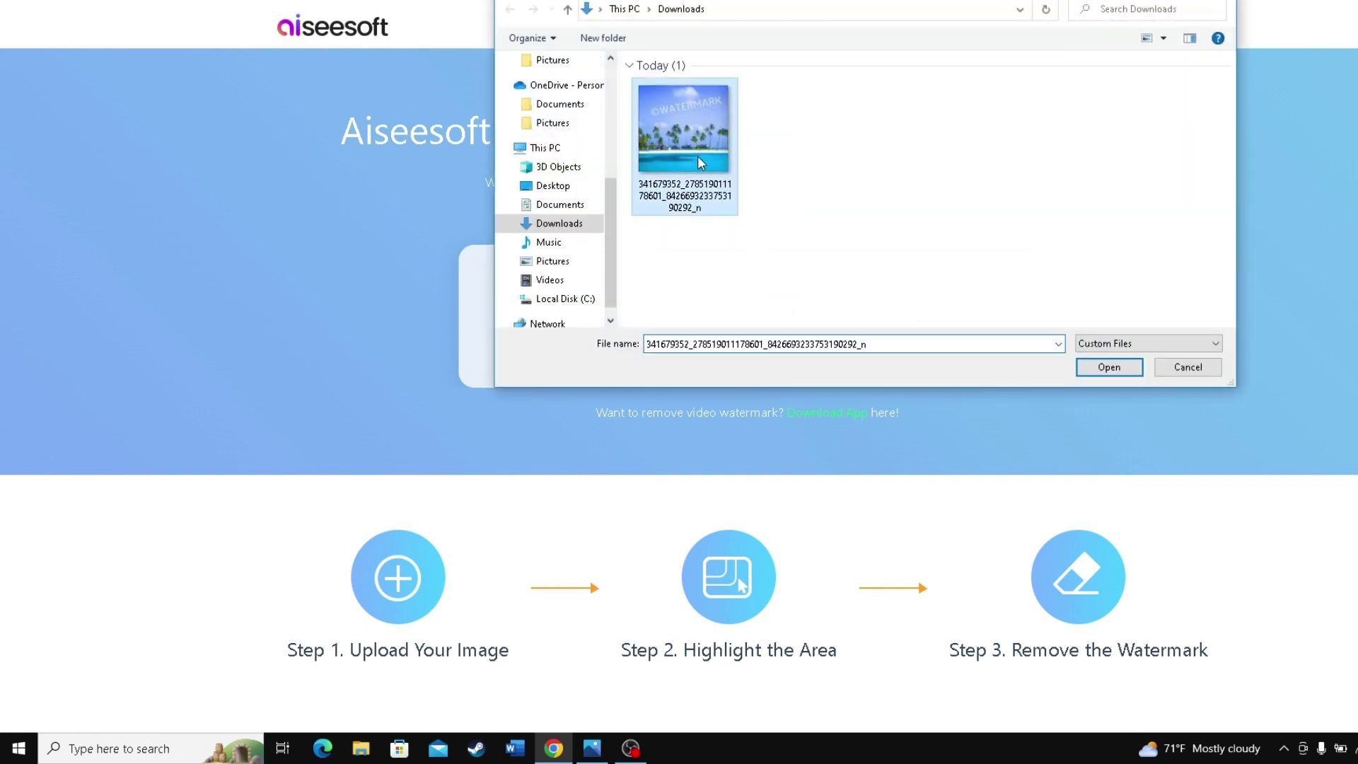
pyautogui.doubleClick(699, 158)
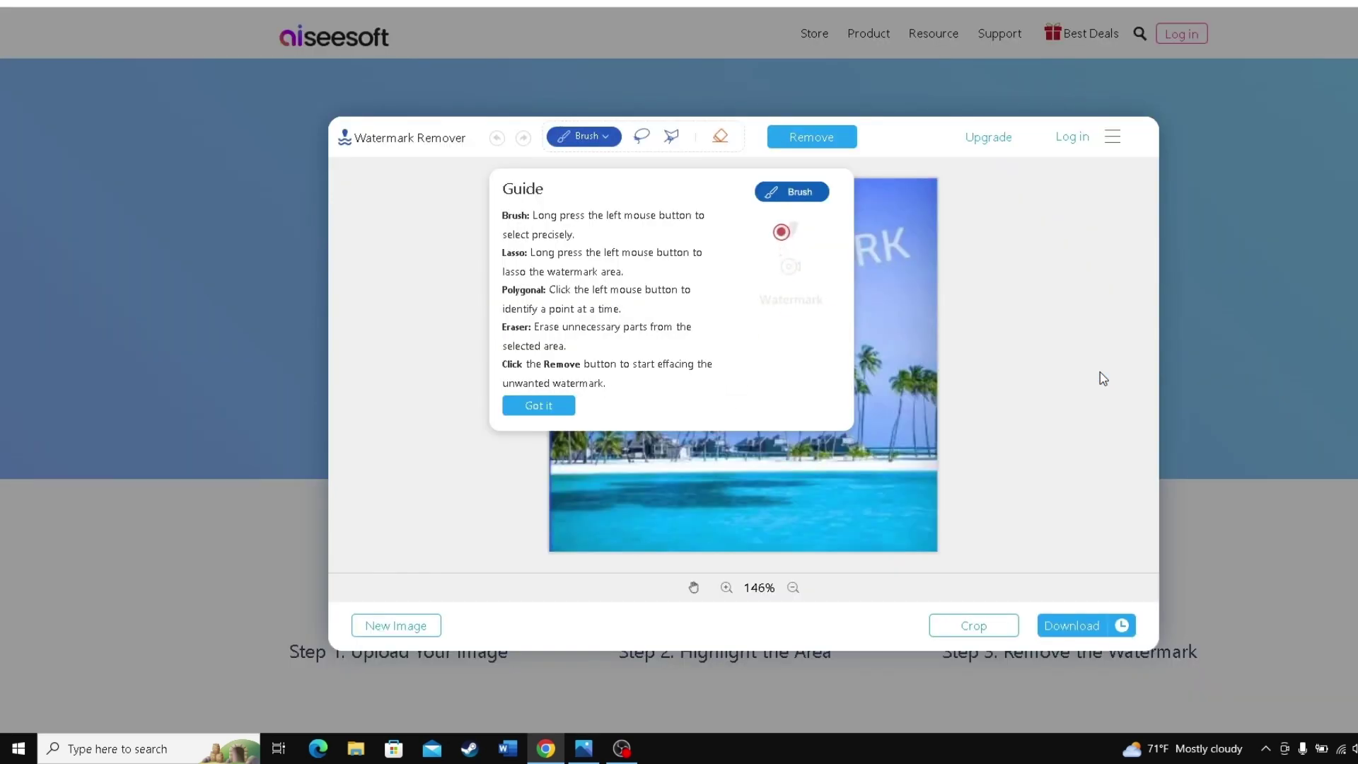
pyautogui.click(527, 407)
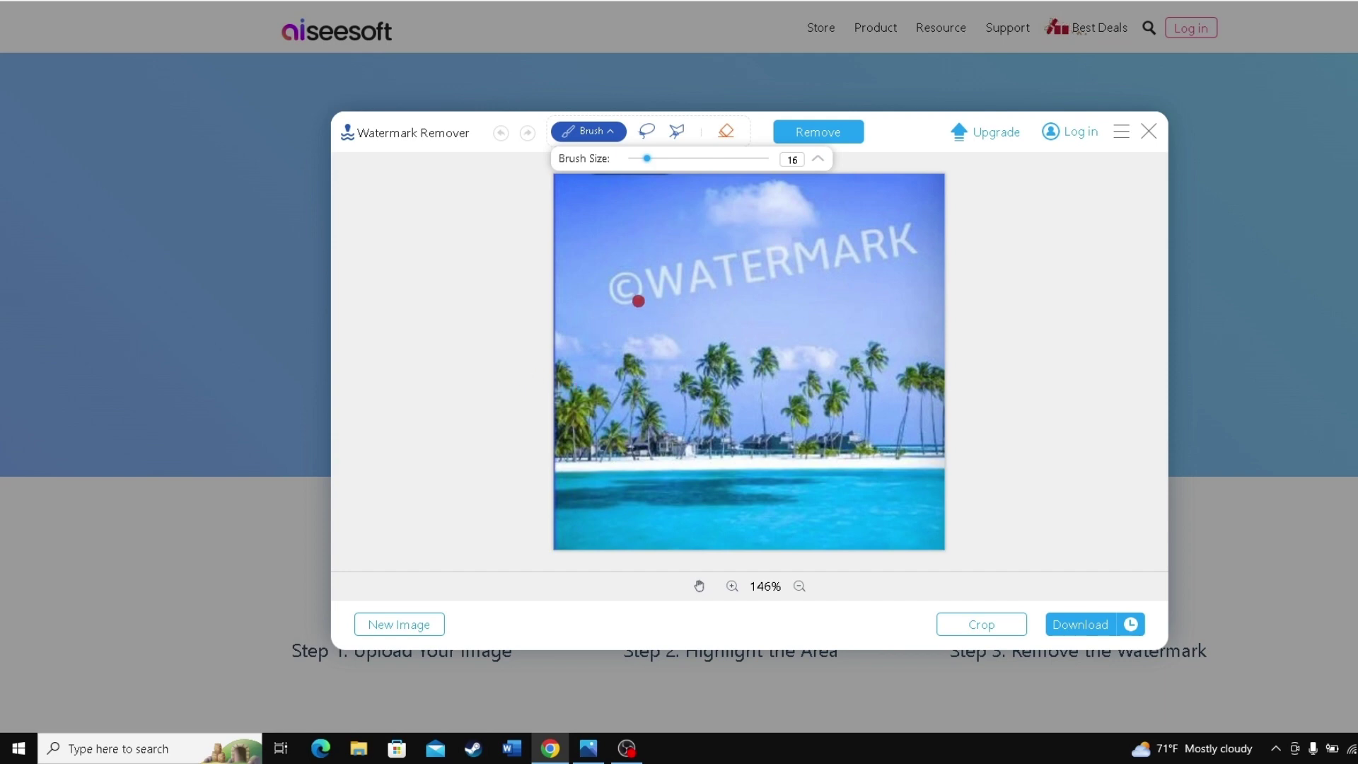
# Brush over the © symbol and WATERMARK text in the sky, then remove them
pyautogui.moveTo(634, 269)
pyautogui.mouseDown()
pyautogui.moveTo(623, 299)
pyautogui.moveTo(916, 252)
pyautogui.mouseUp()
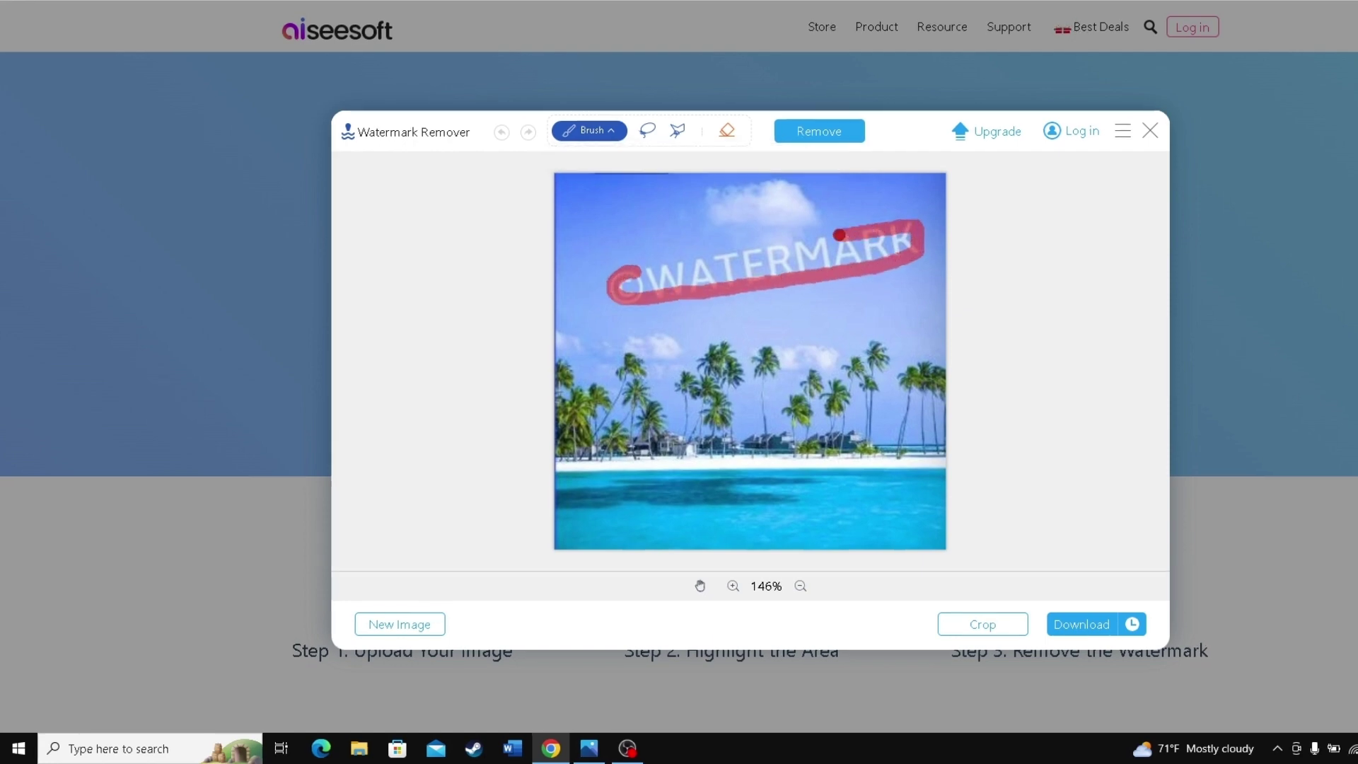
pyautogui.moveTo(915, 252)
pyautogui.mouseDown()
pyautogui.moveTo(676, 271)
pyautogui.moveTo(746, 279)
pyautogui.mouseUp()
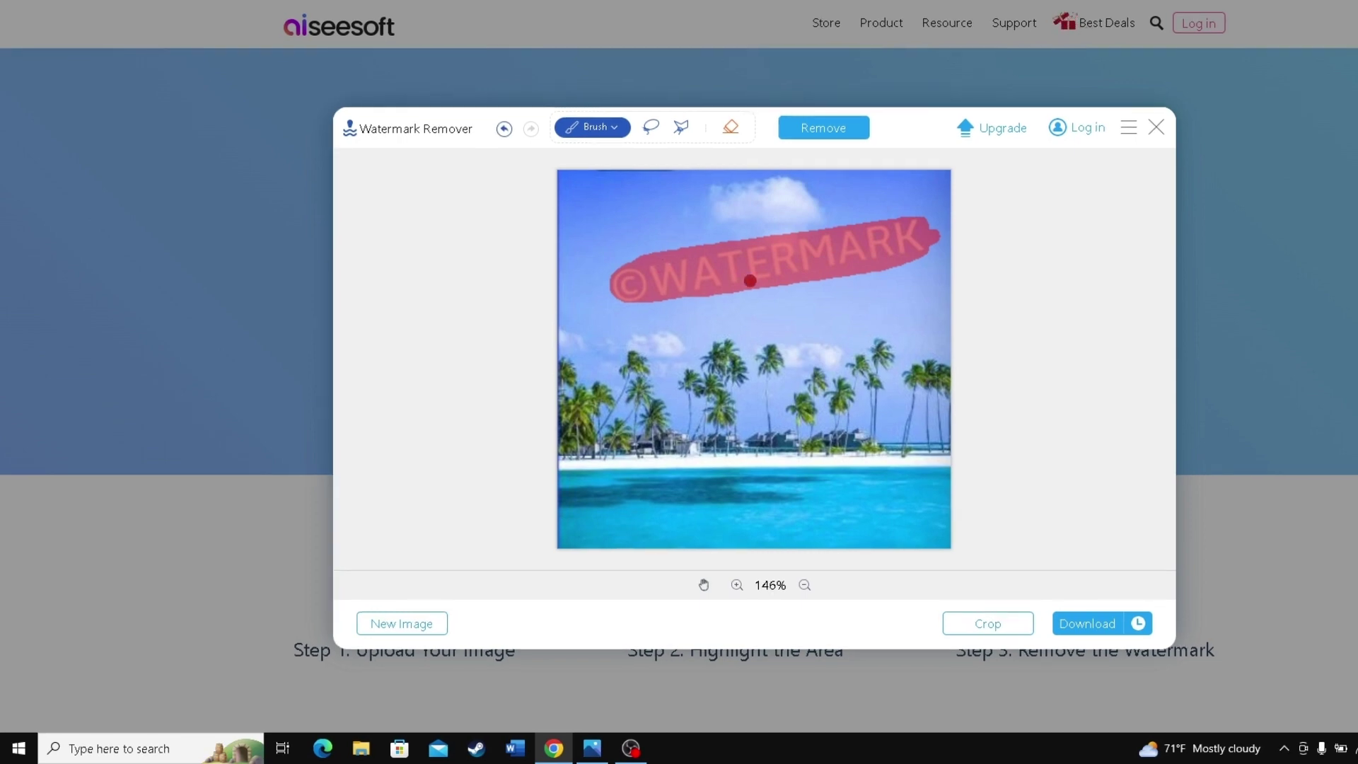
pyautogui.click(819, 131)
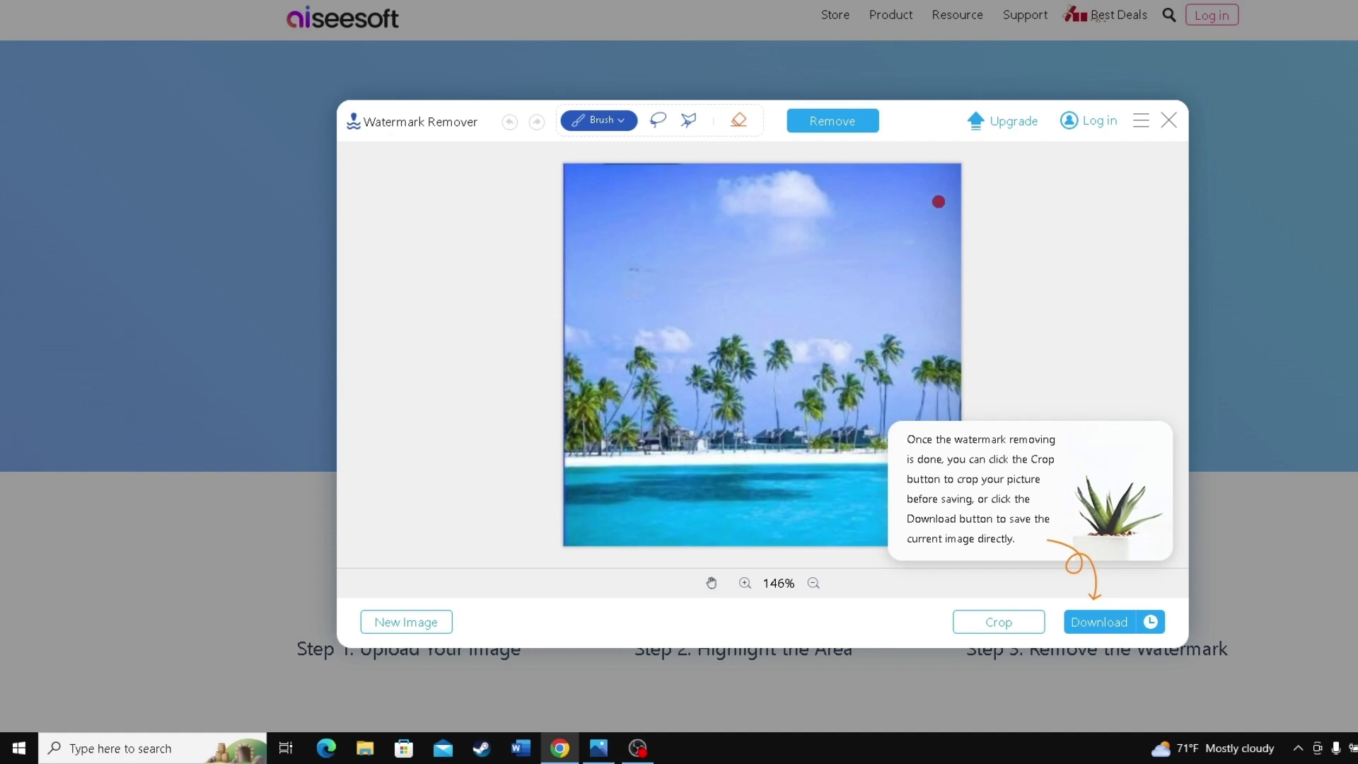
# Download the Aiseesoft-cleaned beach photo as a JPG
pyautogui.click(1101, 631)
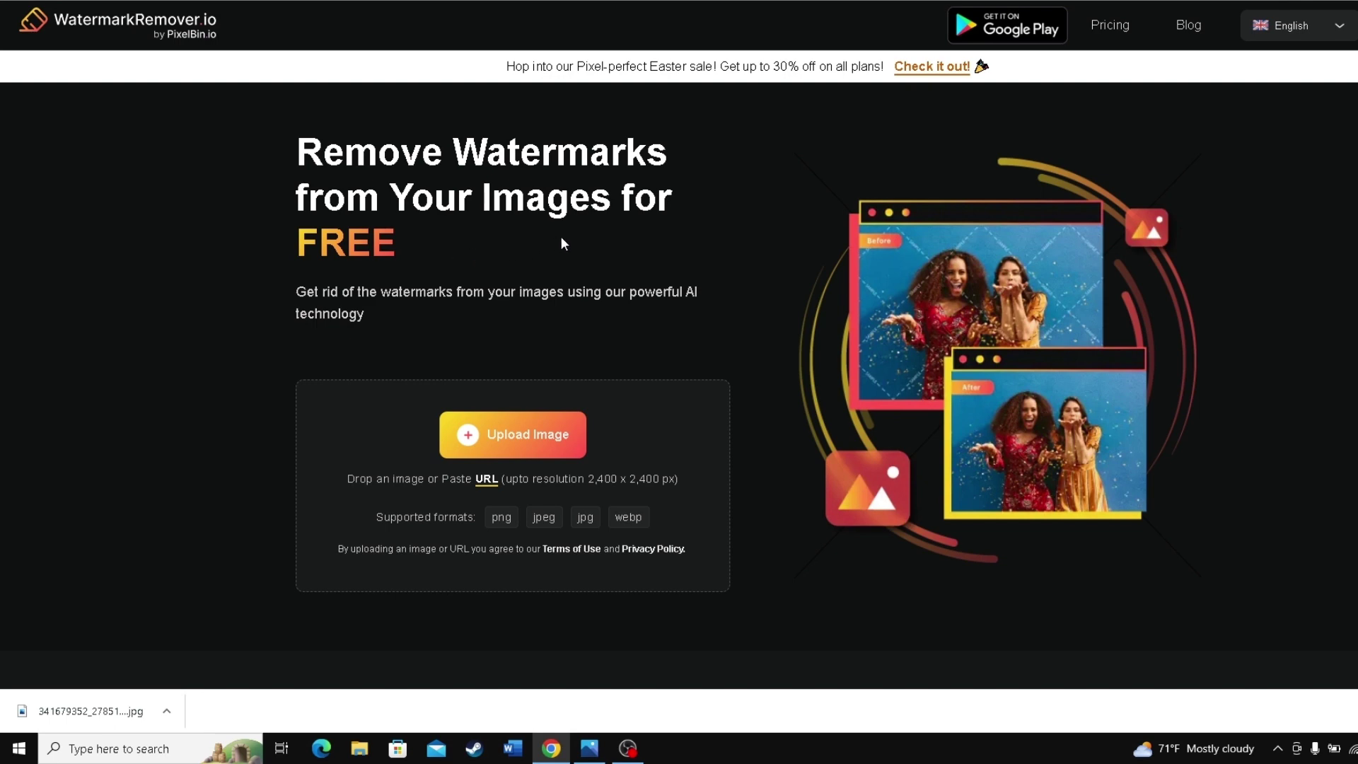
# Upload the watermarked beach photo from Downloads to WatermarkRemover.io for processing
pyautogui.click(537, 449)
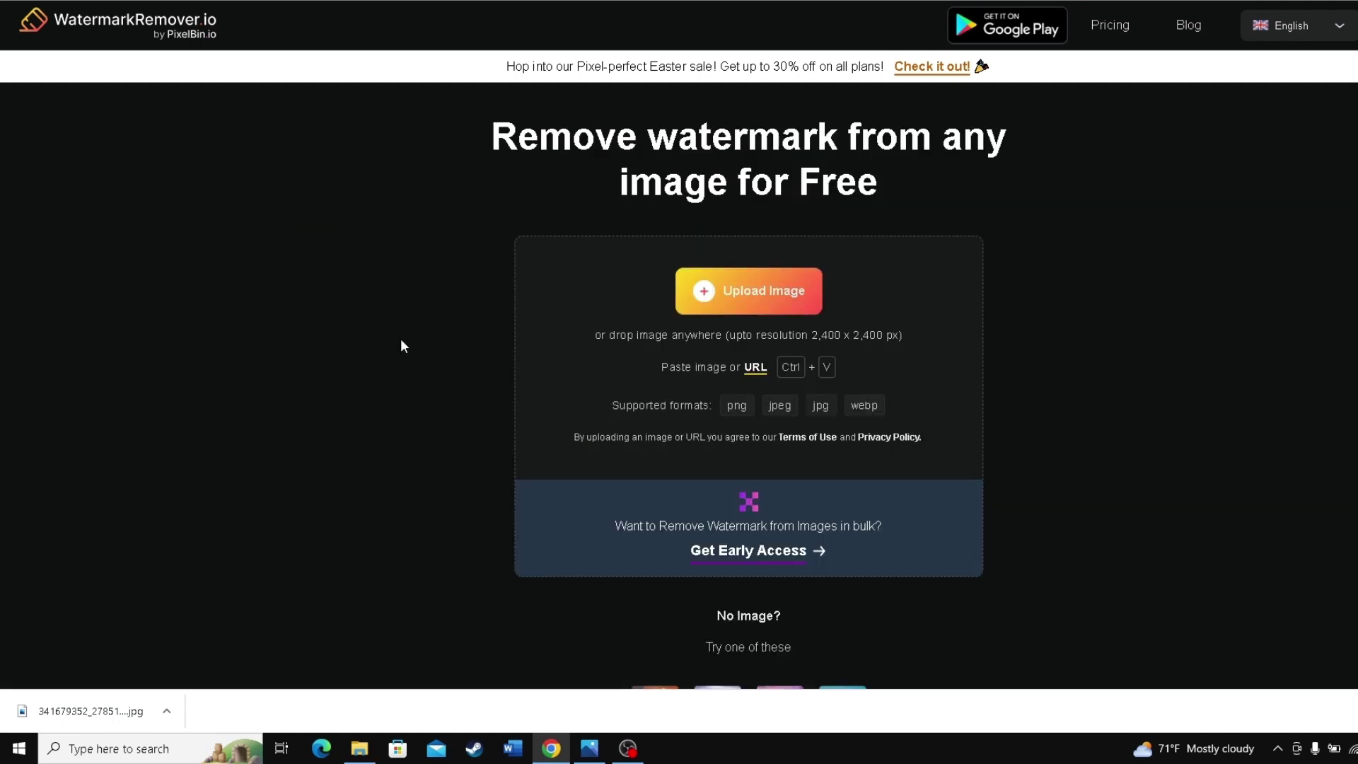
pyautogui.click(733, 303)
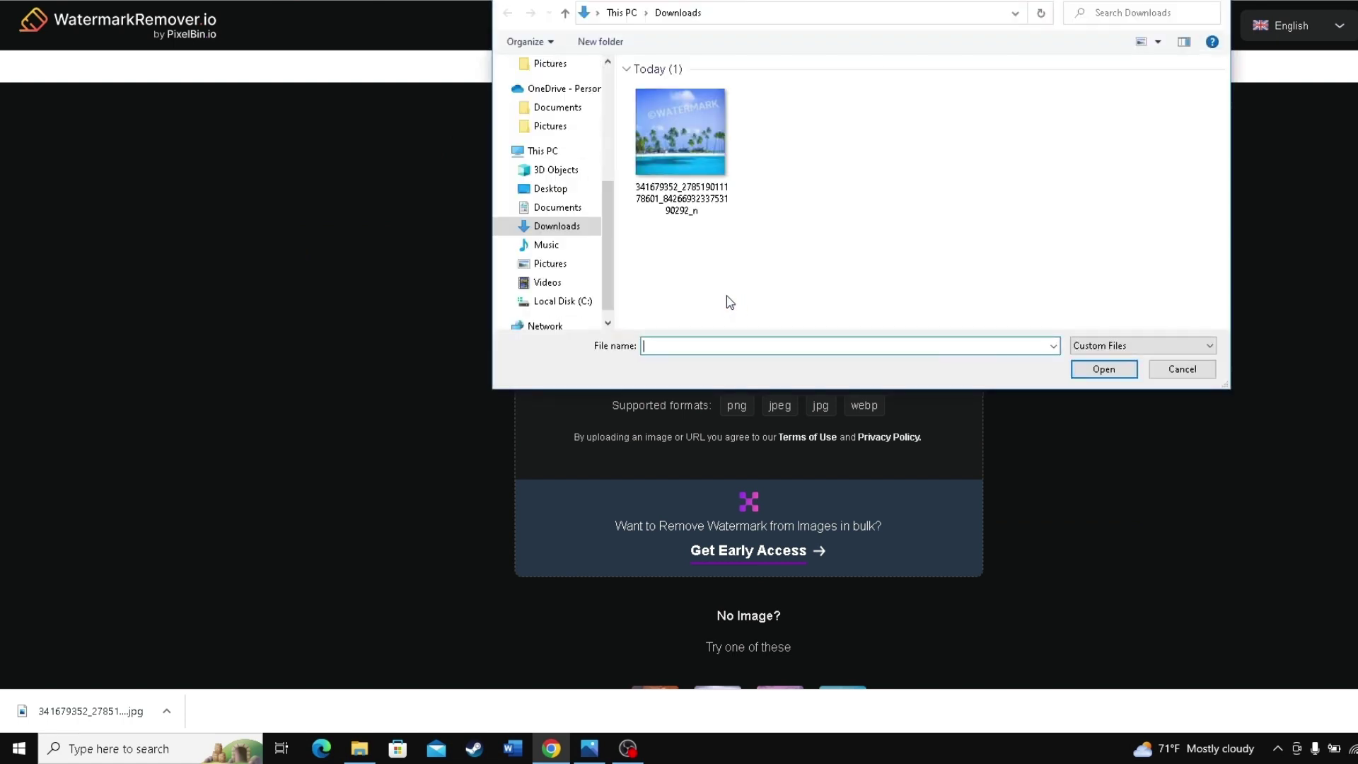
pyautogui.click(699, 151)
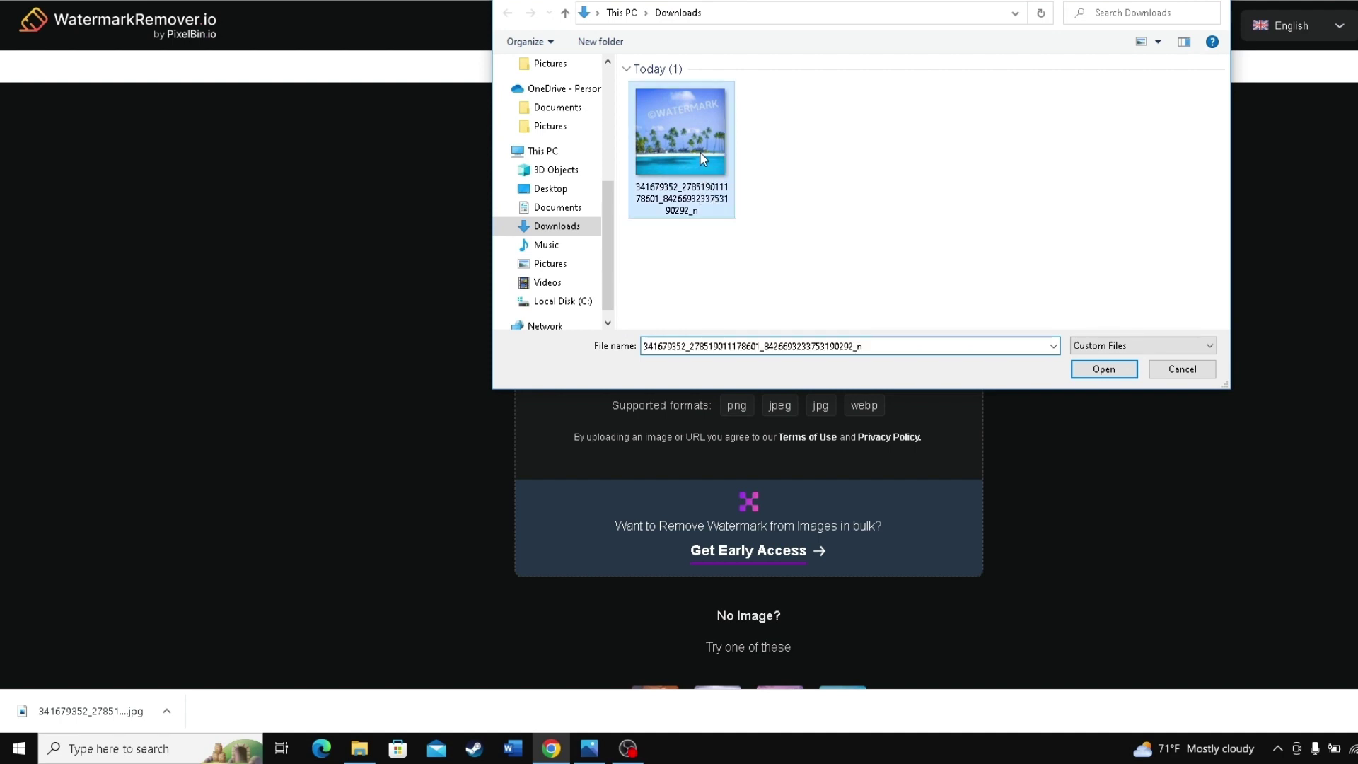
pyautogui.click(1109, 371)
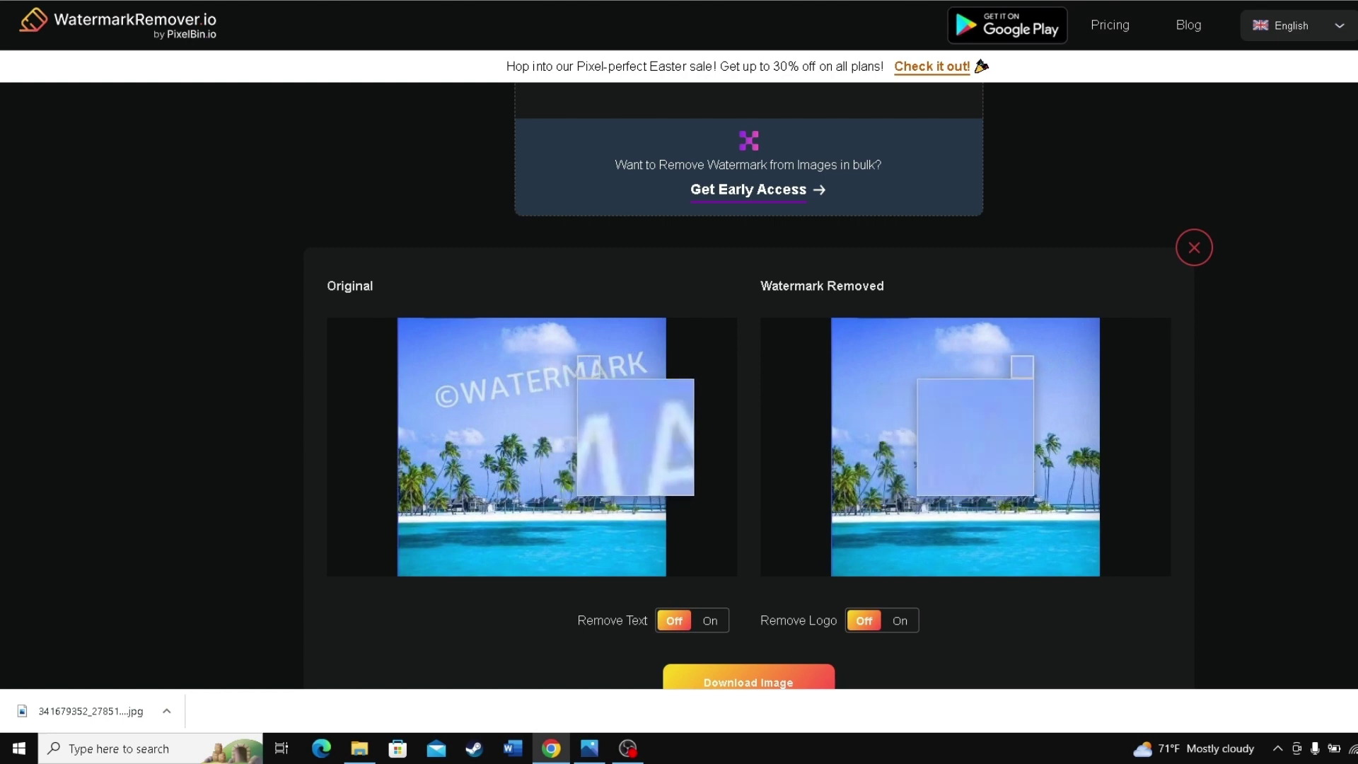
# Download the watermark-free beach photo as a JPEG and open it from the download bar
pyautogui.scroll(-2, 1047, 566)
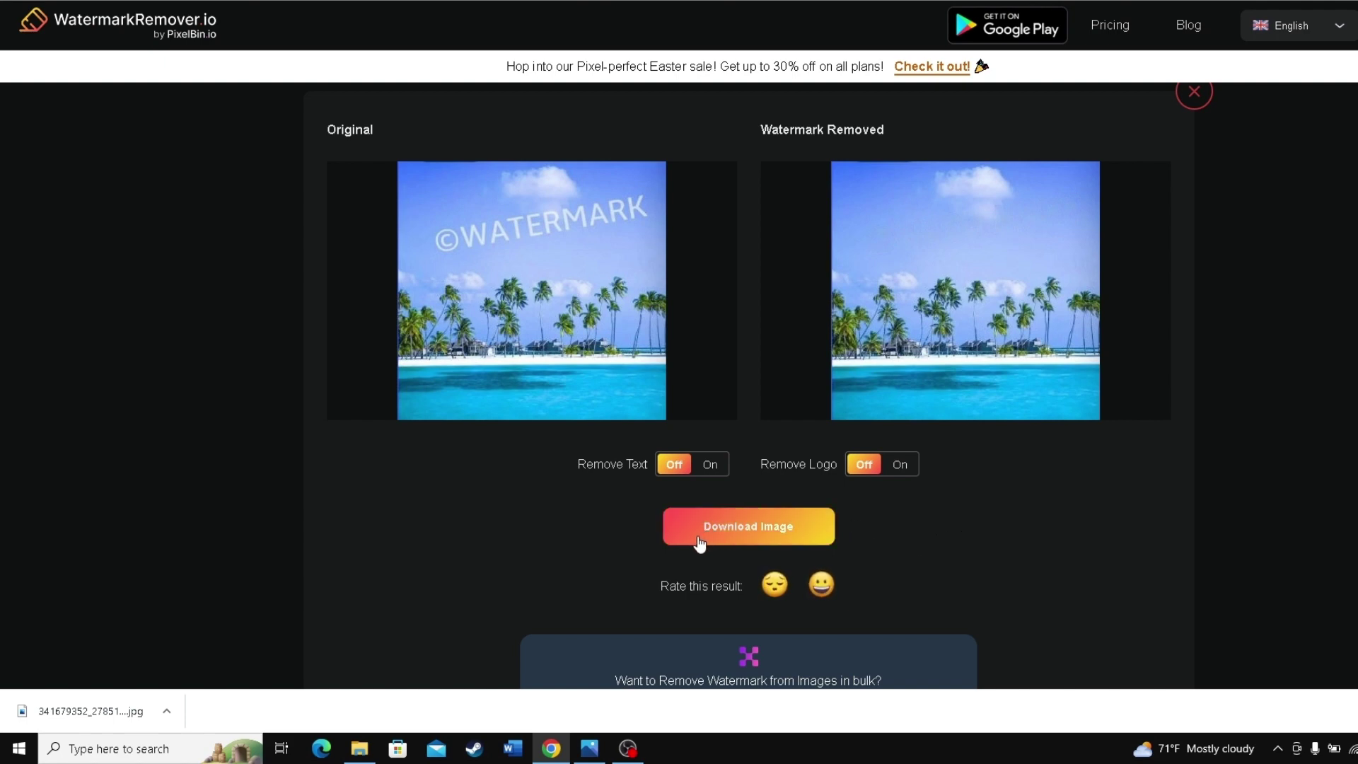
pyautogui.click(762, 537)
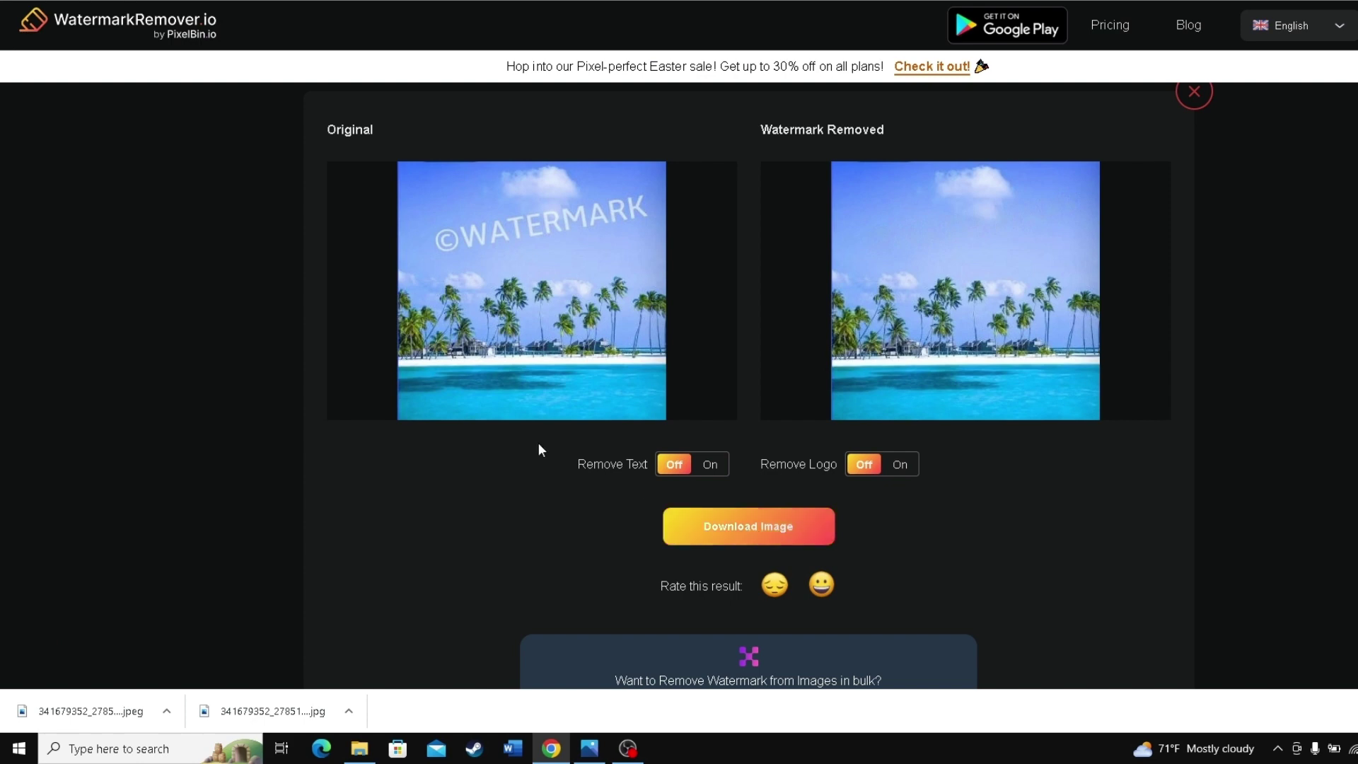
pyautogui.click(134, 712)
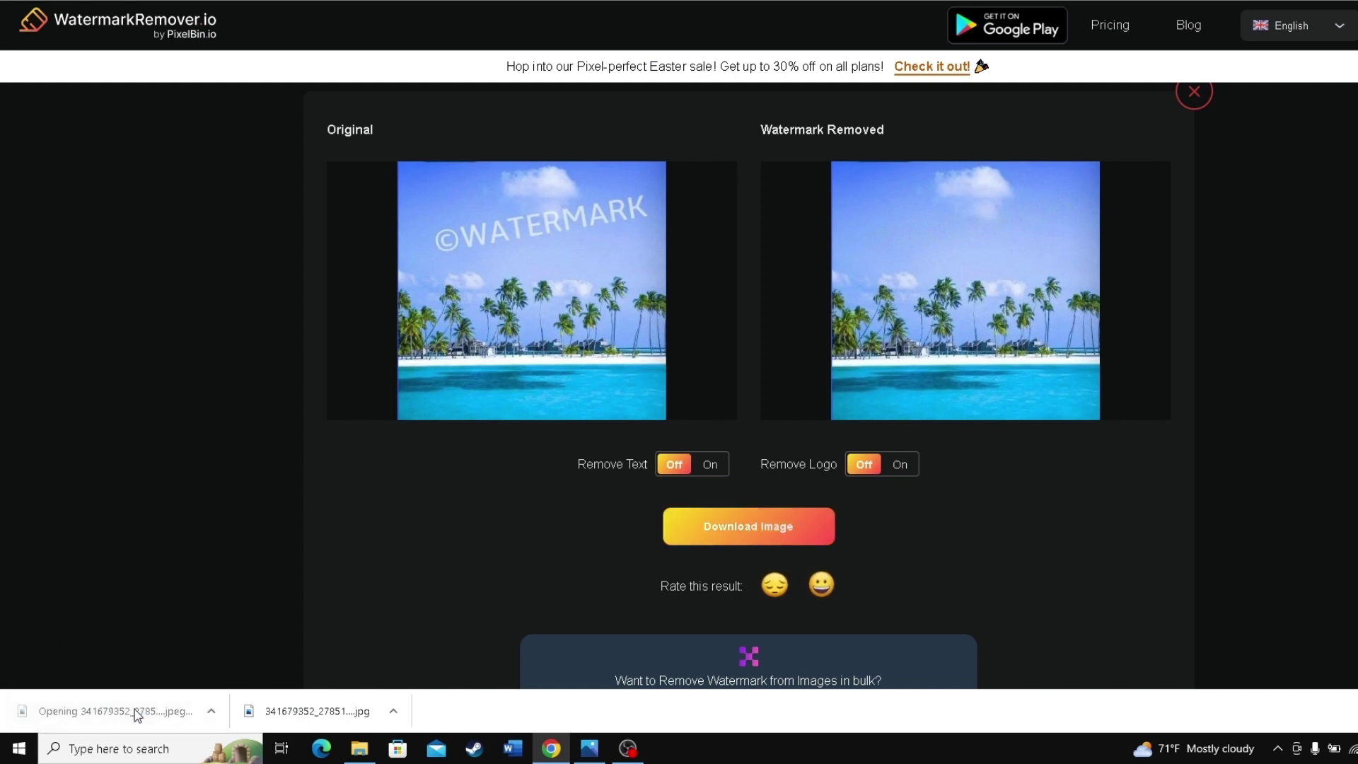